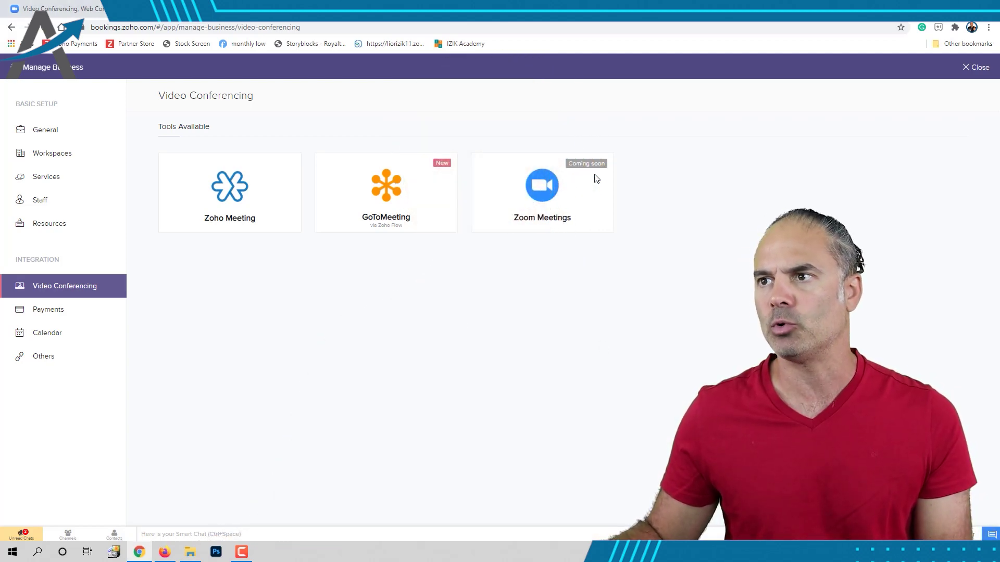
- Highlight the 'coming soon' note beside Zoom Meetings, then clear the selection
left_click_drag(594, 179, 604, 164)
triple_click(597, 164)
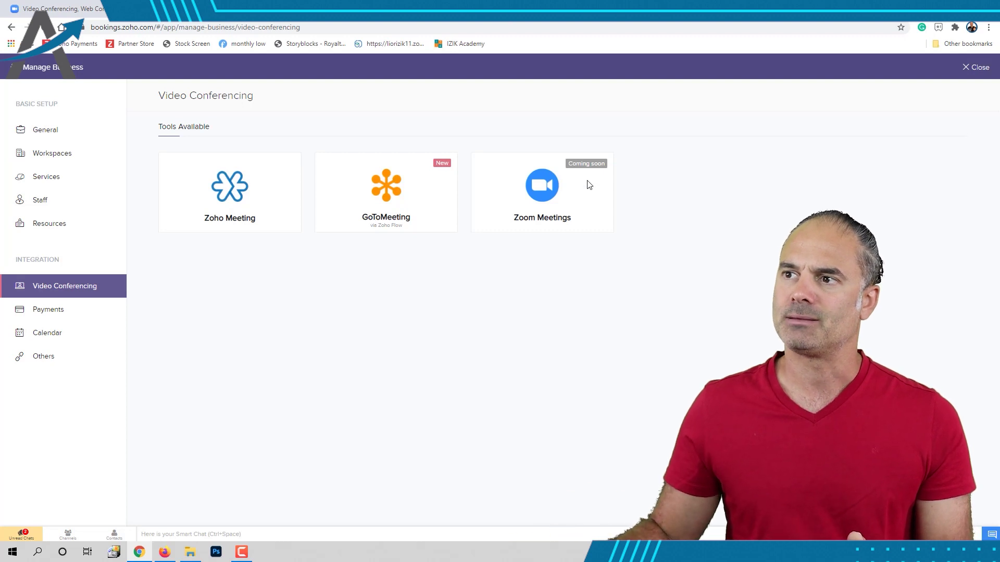
left_click_drag(570, 164, 606, 163)
left_click(633, 197)
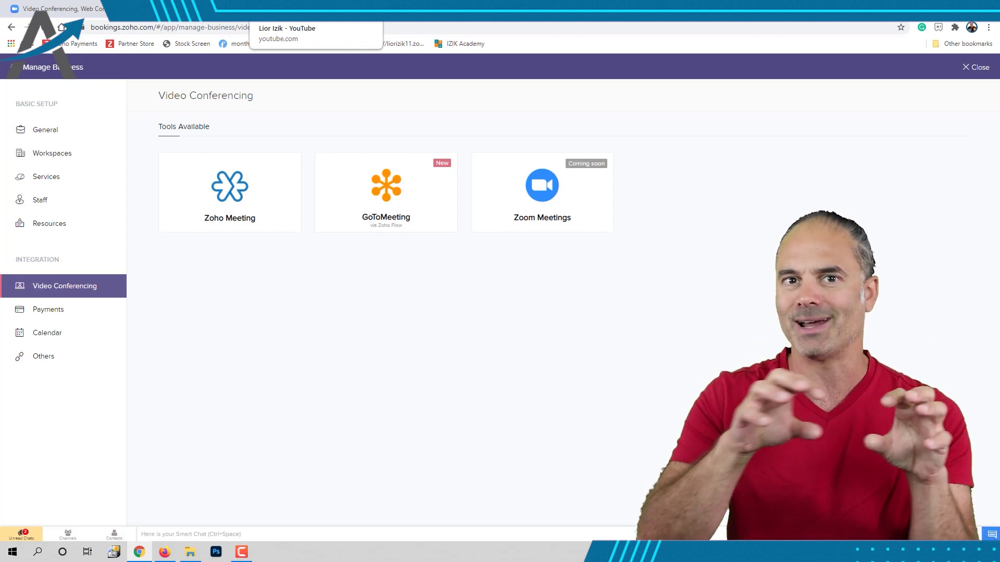
- Open the zohobookings.com link from the Zoho Forms integration video's description on YouTube
left_click(302, 10)
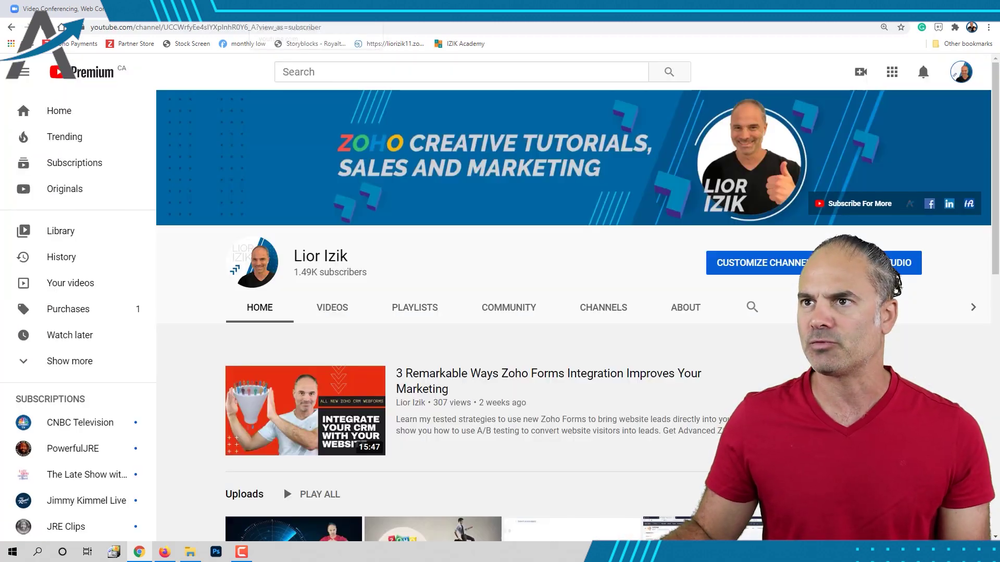
left_click(373, 391)
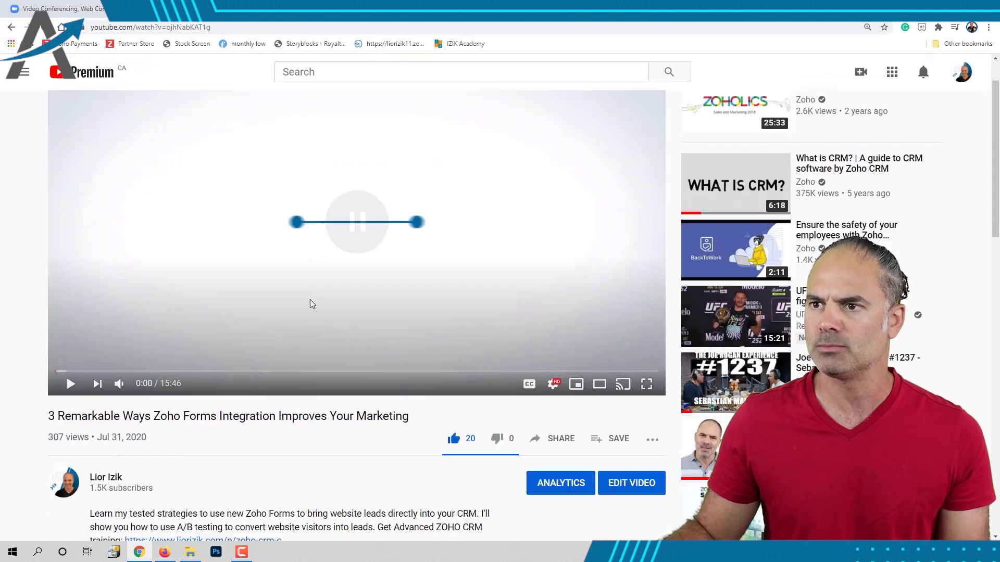
scroll(311, 313, "down", 9)
left_click(121, 145)
scroll(213, 234, "down", 3)
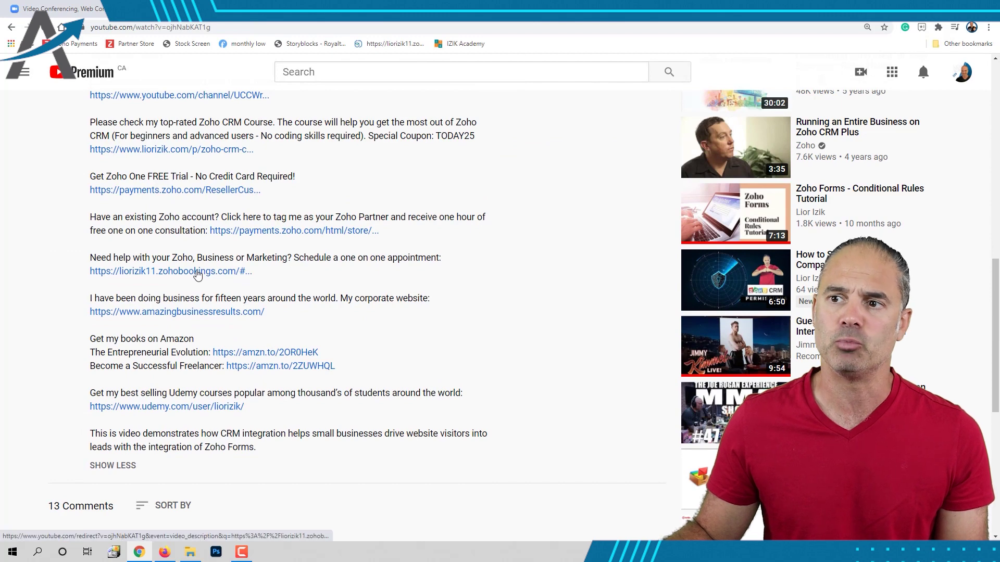
left_click(197, 272)
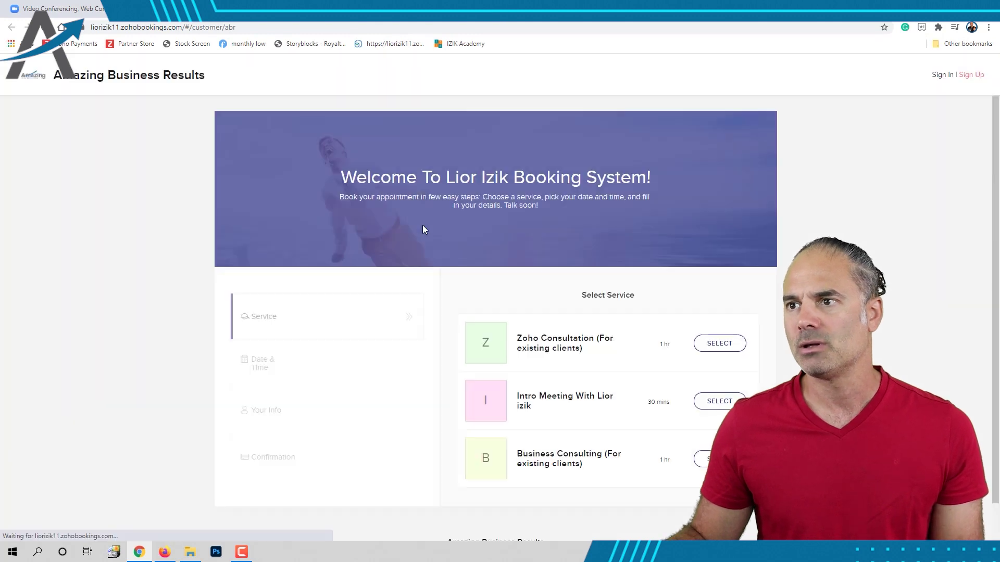
- Book the Intro Meeting service for Friday 1 January 2021 at 04:45 pm
left_click(725, 402)
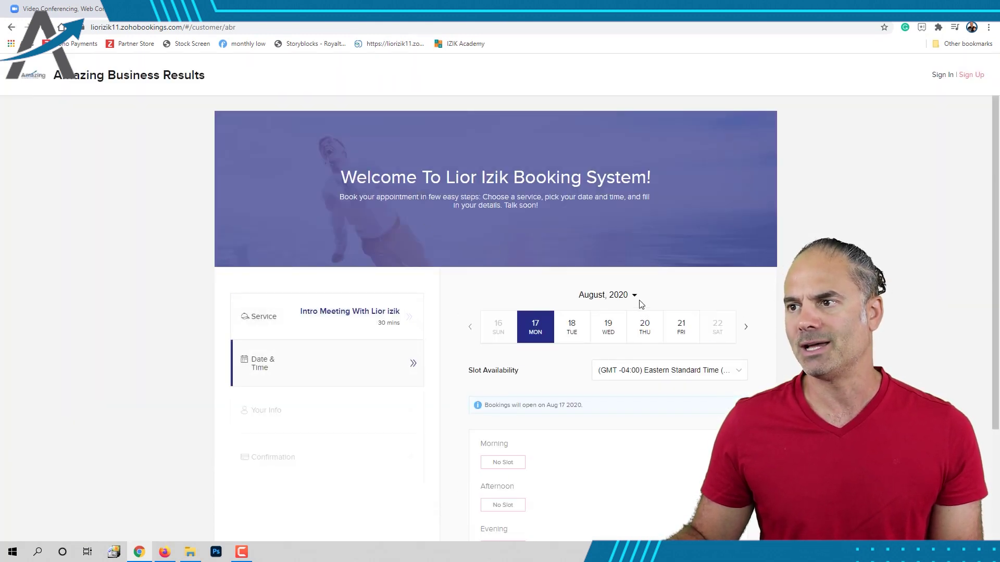
left_click(635, 295)
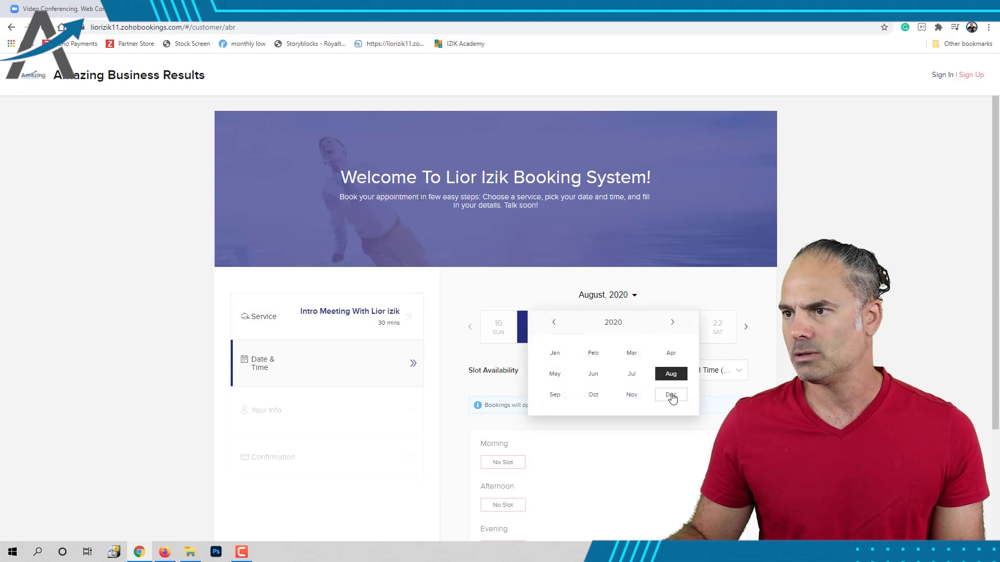
left_click(671, 395)
left_click(746, 328)
left_click(746, 327)
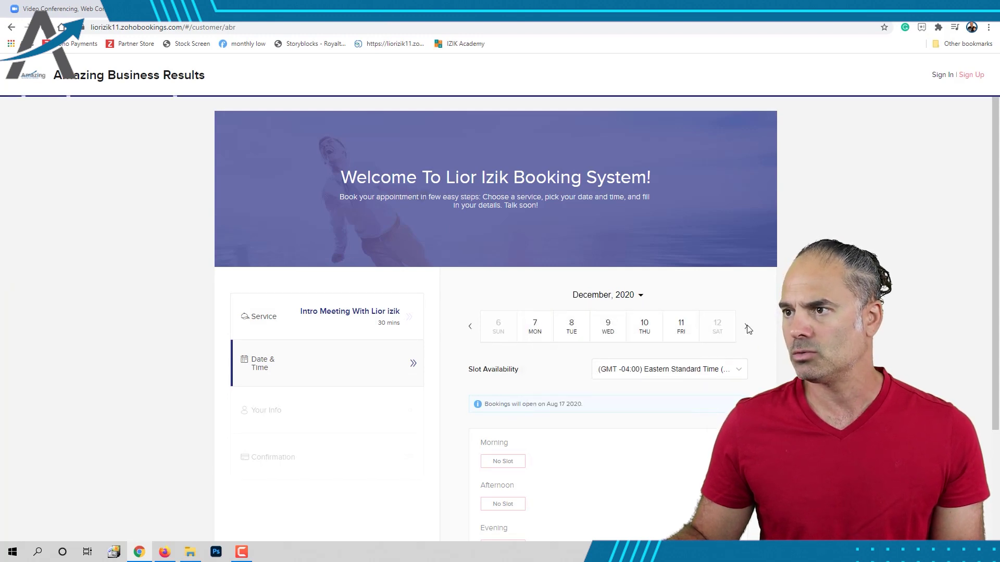
left_click(746, 327)
left_click(747, 328)
left_click(681, 328)
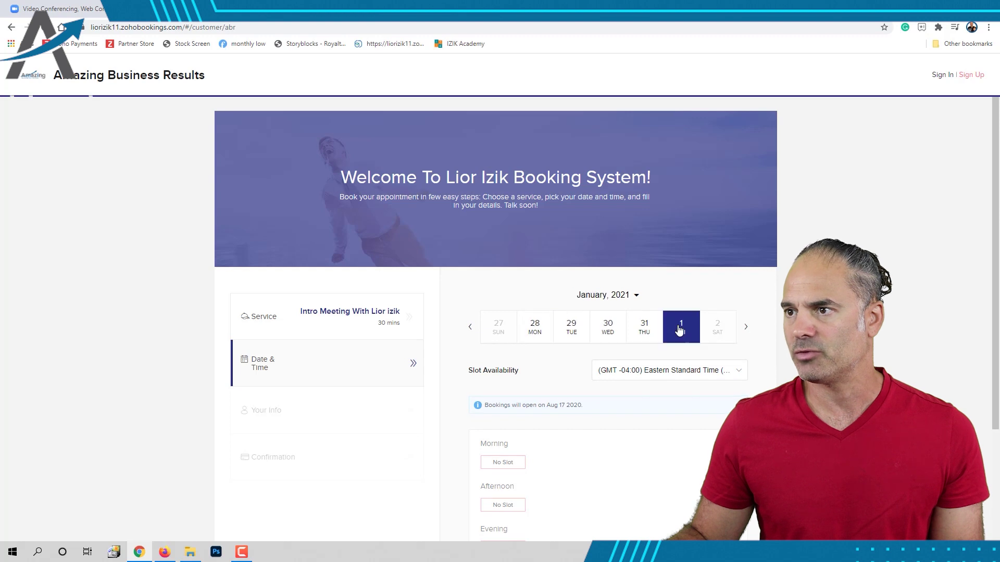
scroll(655, 353, "down", 3)
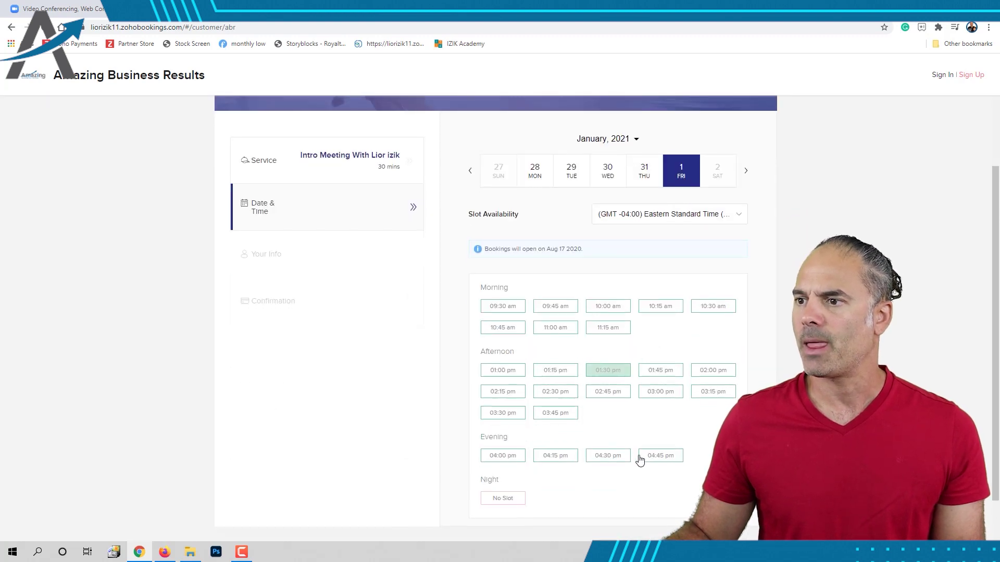
left_click(657, 458)
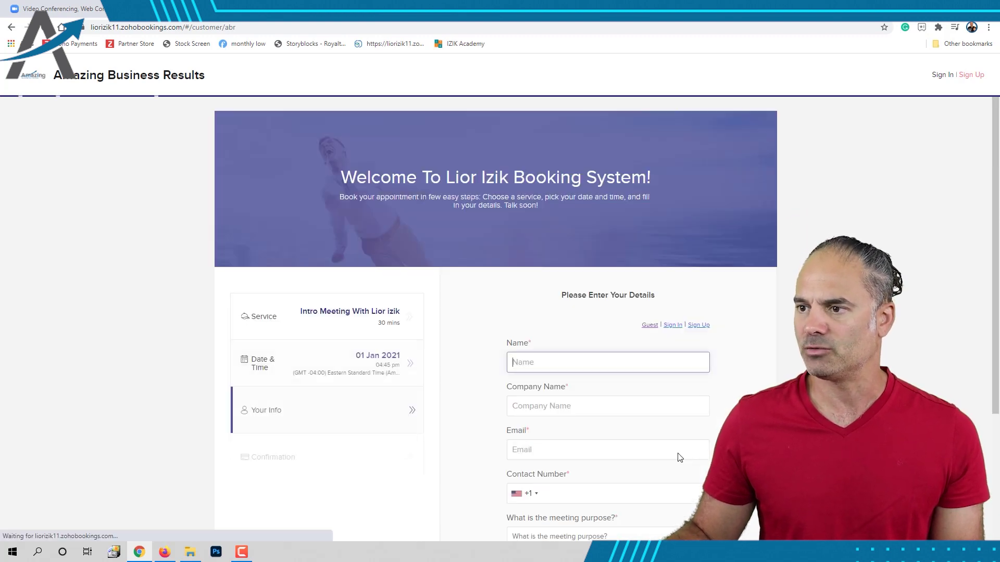
- Enter the booker's name, company 'Co' and email address
left_click(580, 363)
type("Test bookigs")
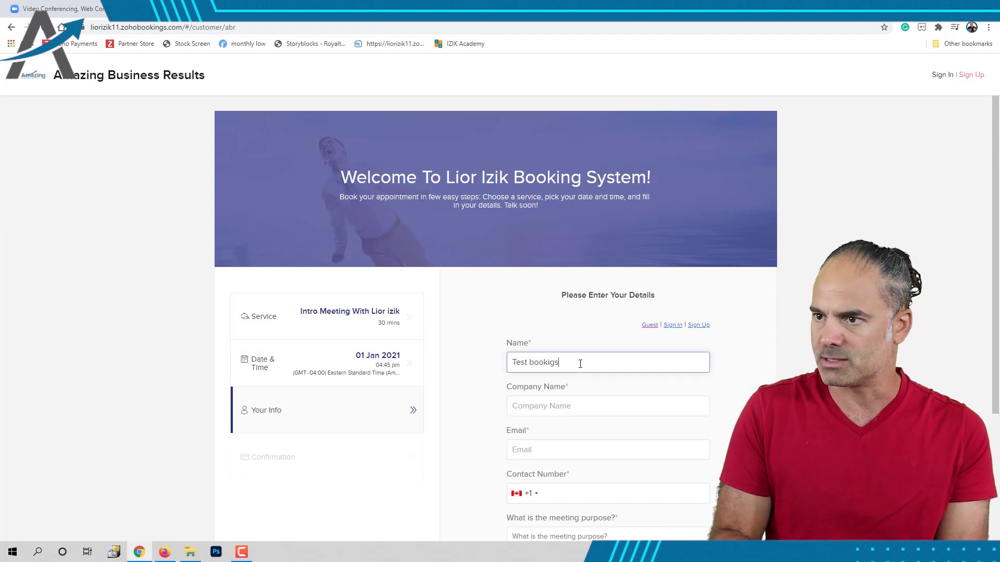
key("Tab")
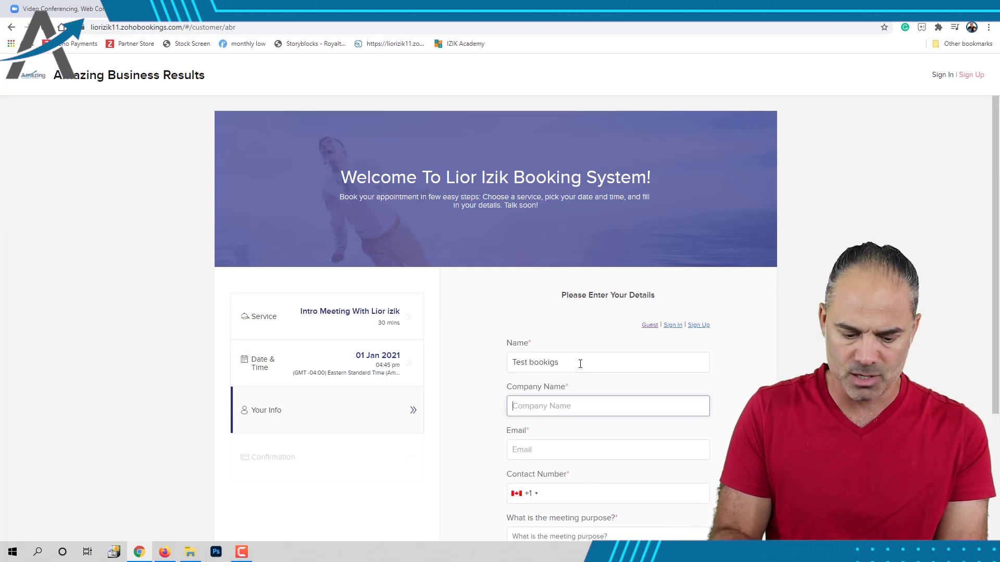
type("Comp11")
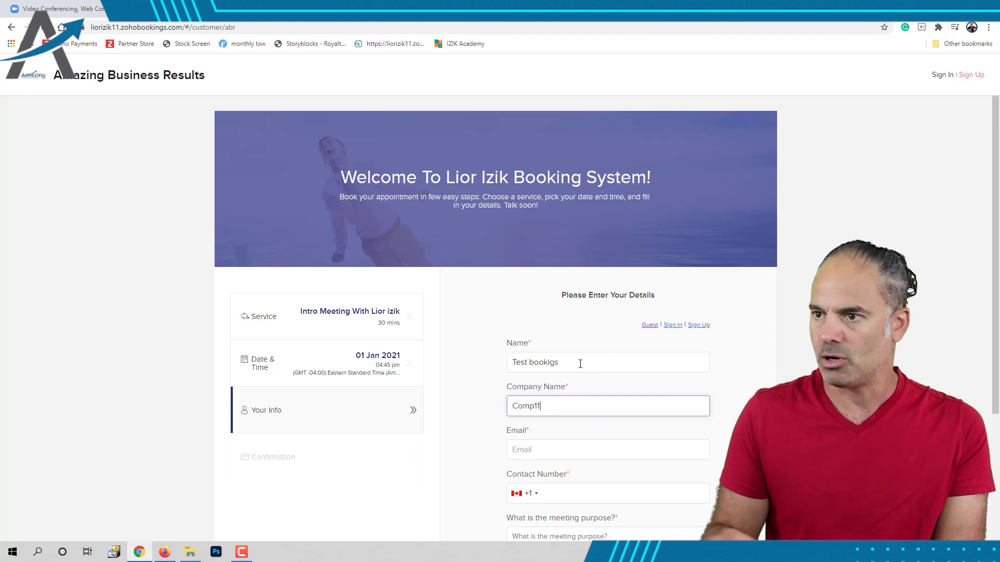
key("Tab")
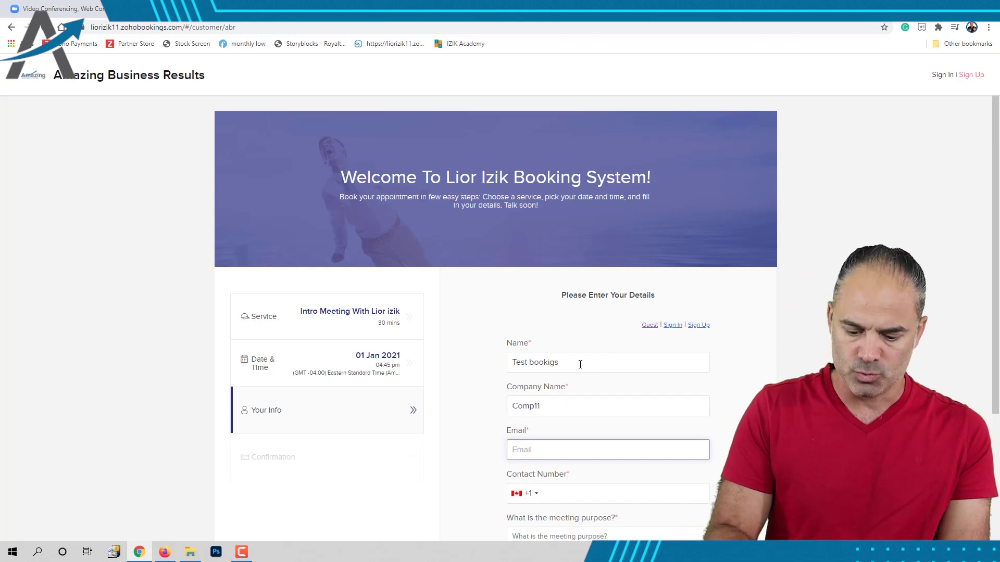
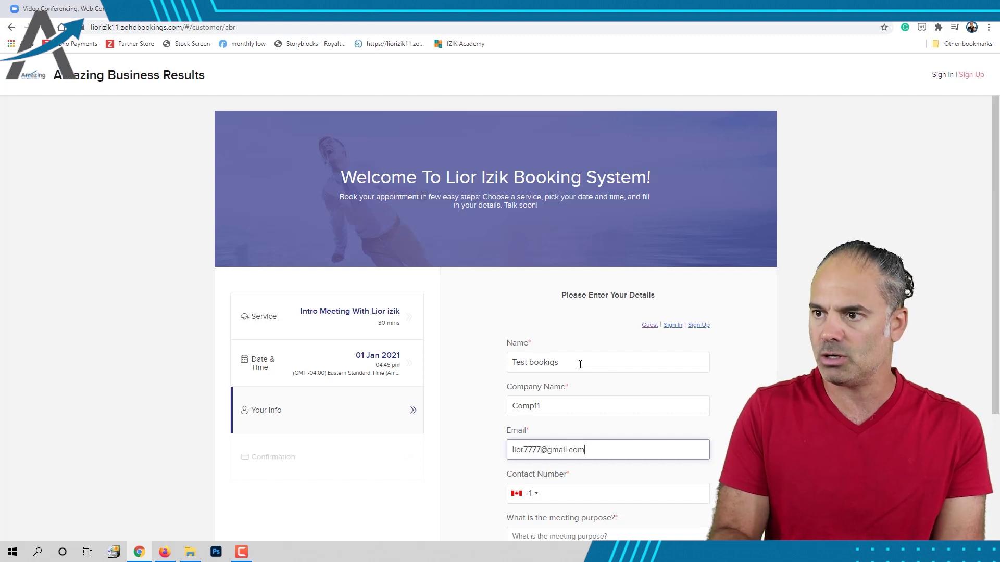
key("ctrl+a")
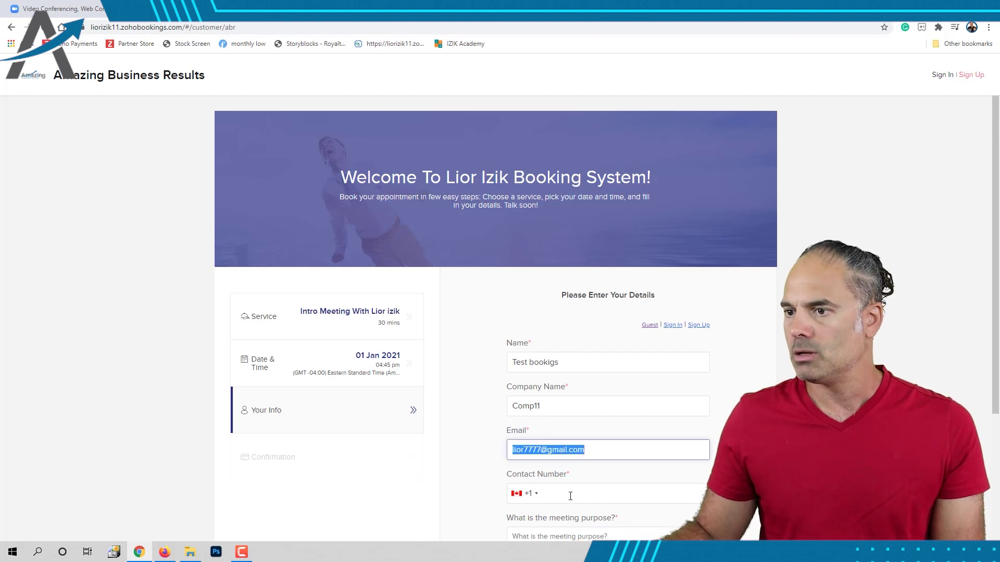
- Add the contact number and meeting purpose 'test', then proceed as guest
left_click(571, 497)
scroll(609, 387, "down", 3)
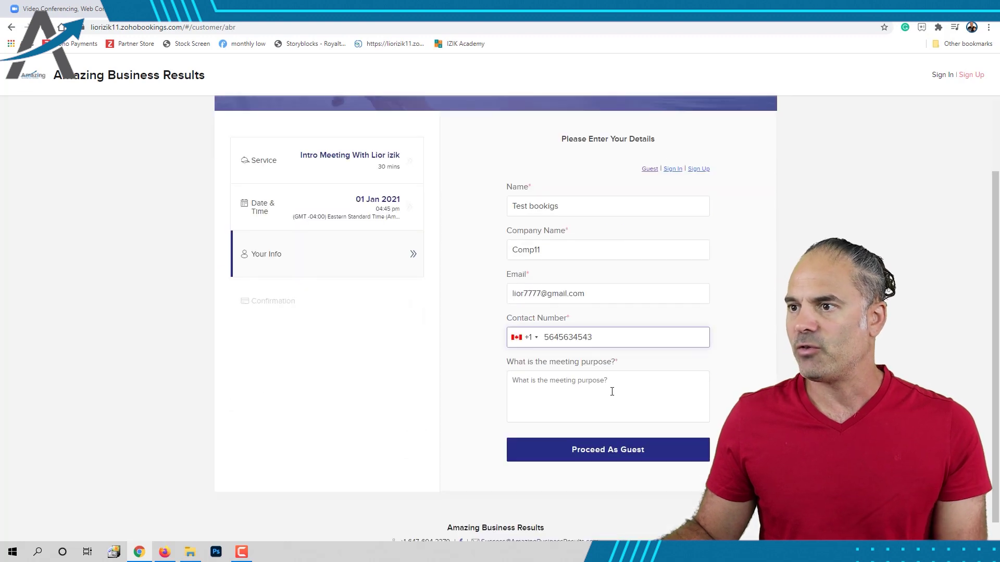
left_click(609, 387)
type("test")
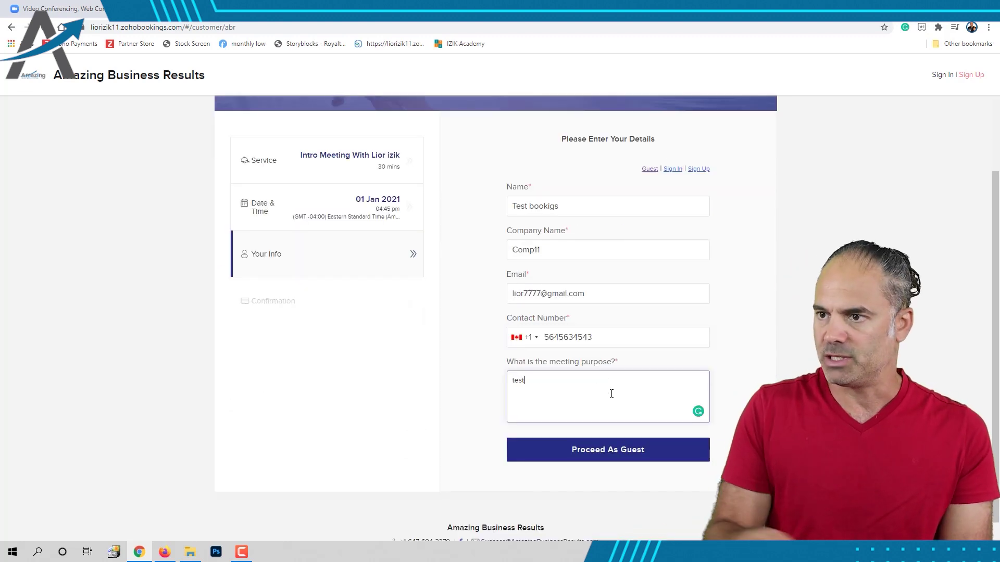
left_click(617, 456)
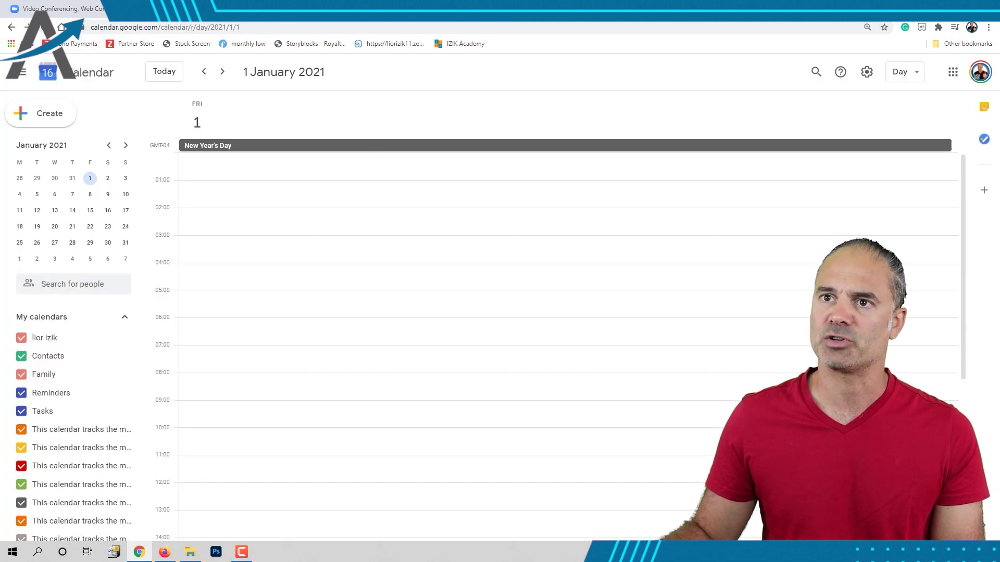
- Refresh Google Calendar and review the 16:45–17:30 Intro Meeting event on 1 January 2021
left_click(101, 88)
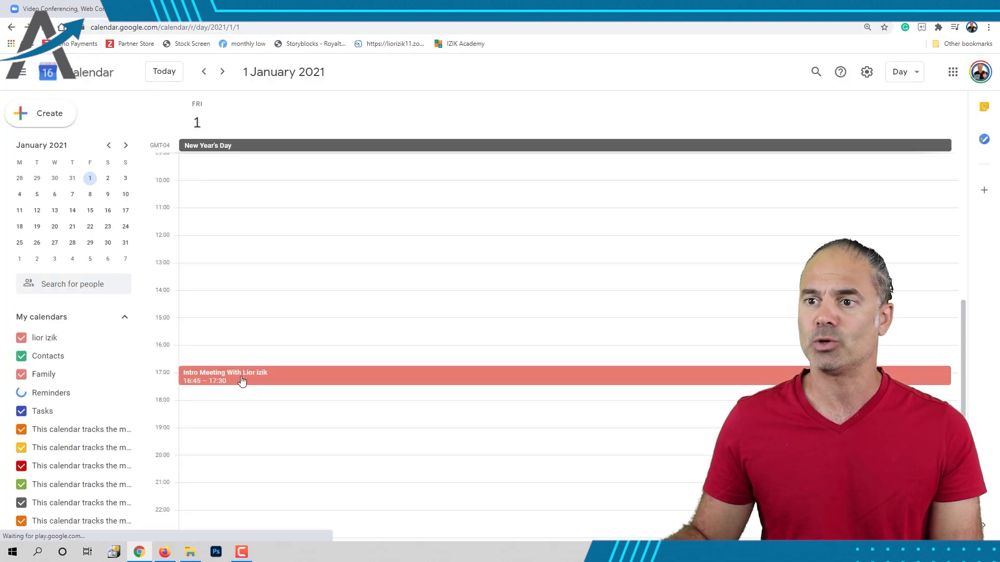
left_click(244, 377)
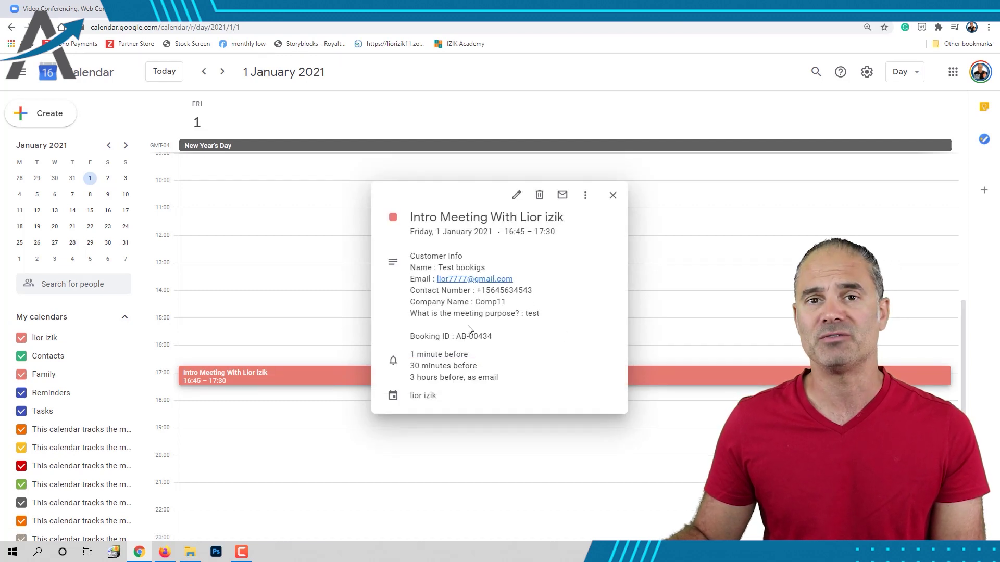
left_click(554, 75)
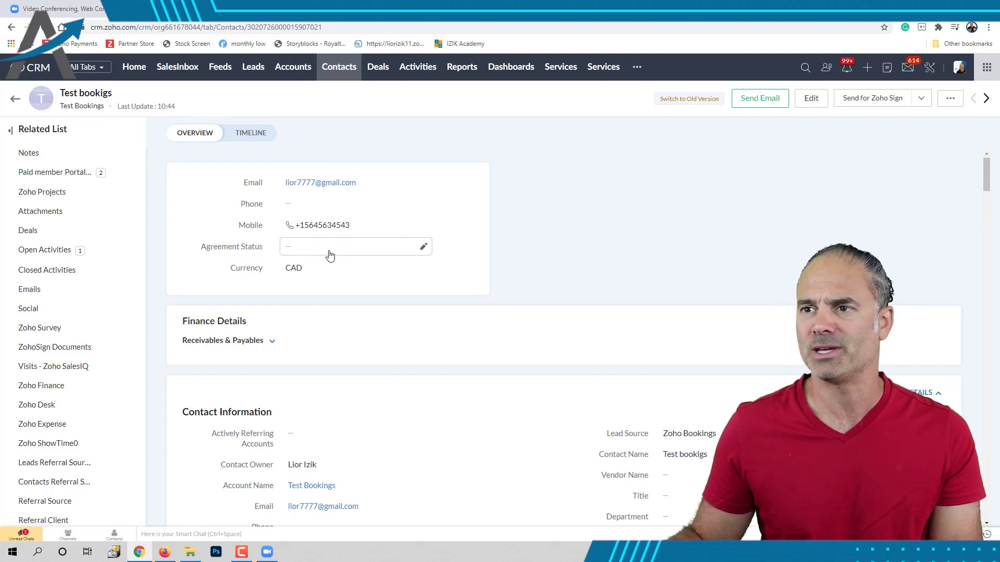
- Check the Zoom link in the contact's Zoom Bookings section, then return to the top
scroll(334, 255, "down", 5)
scroll(348, 268, "down", 6)
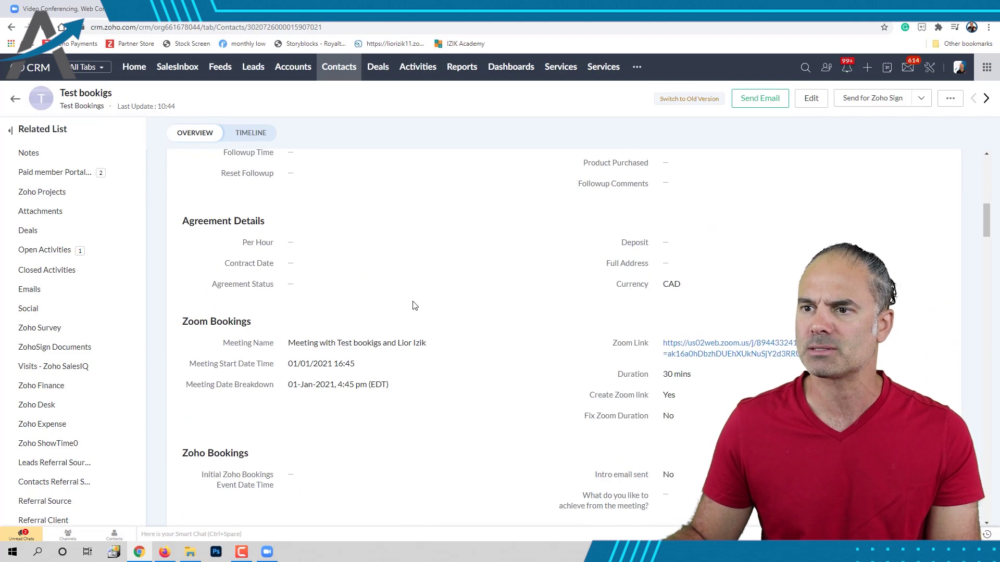
left_click_drag(196, 274, 257, 275)
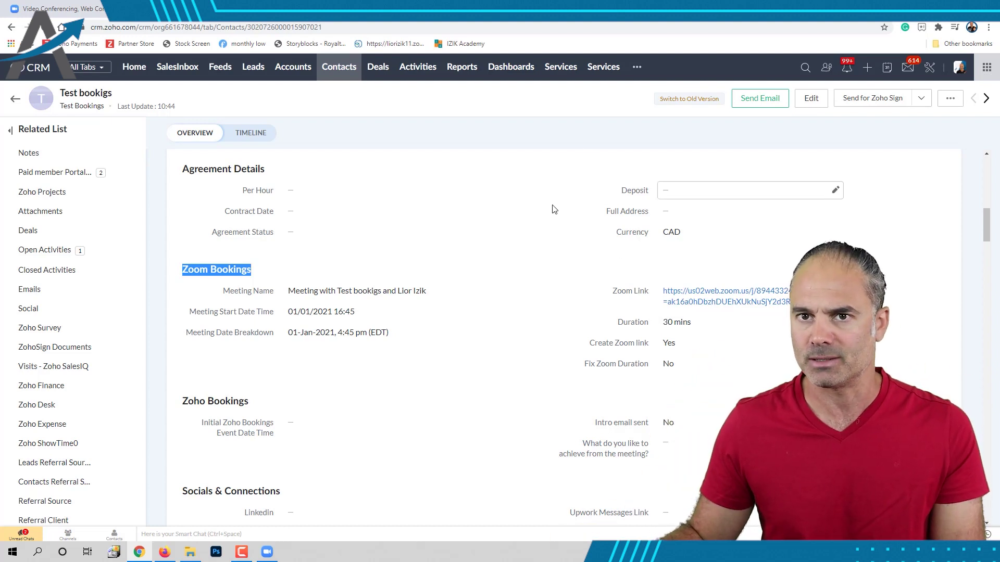
left_click(619, 354)
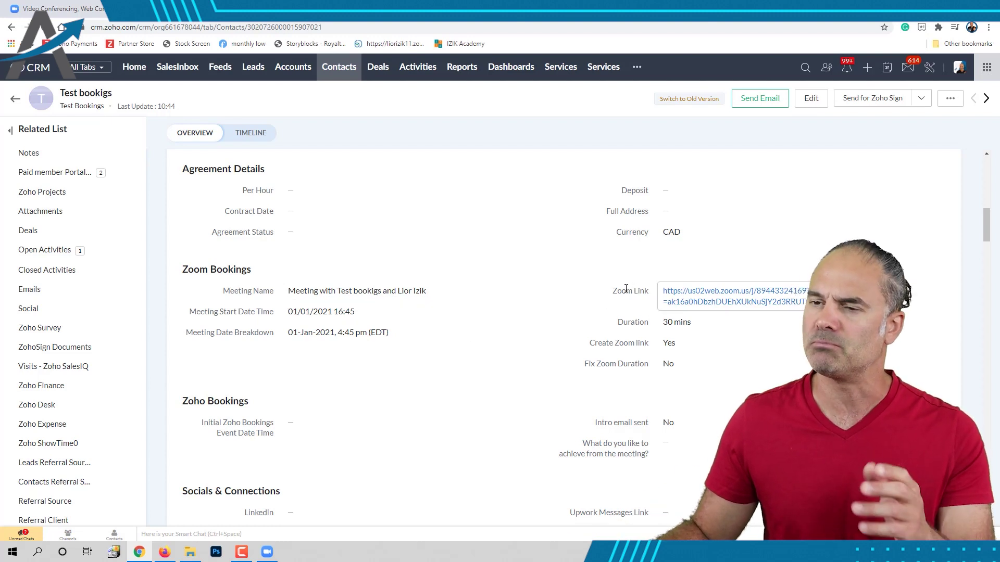
scroll(539, 348, "up", 5)
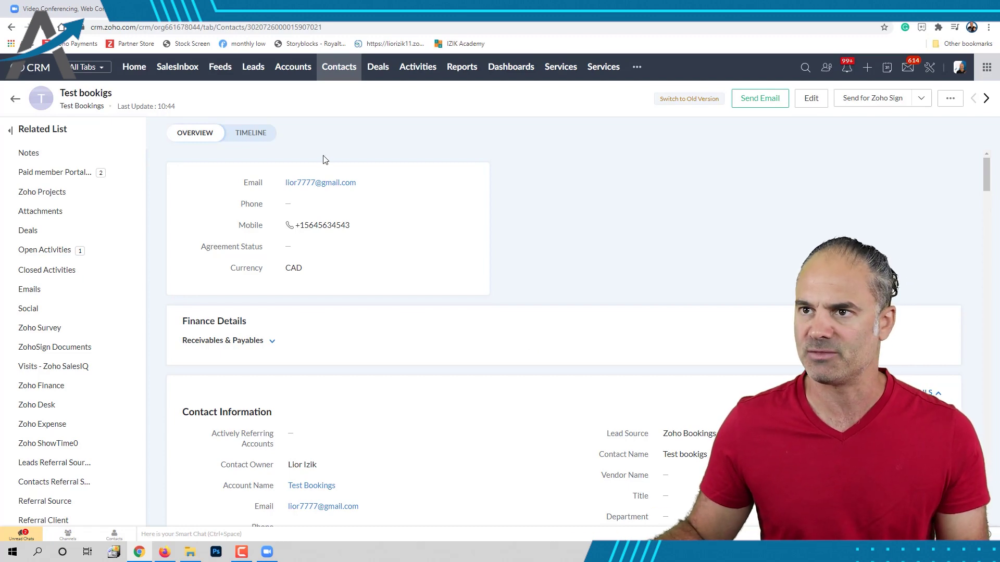
- Start a '48 hours prior to meeting' email, review its meeting time, and shift the window left
left_click(750, 100)
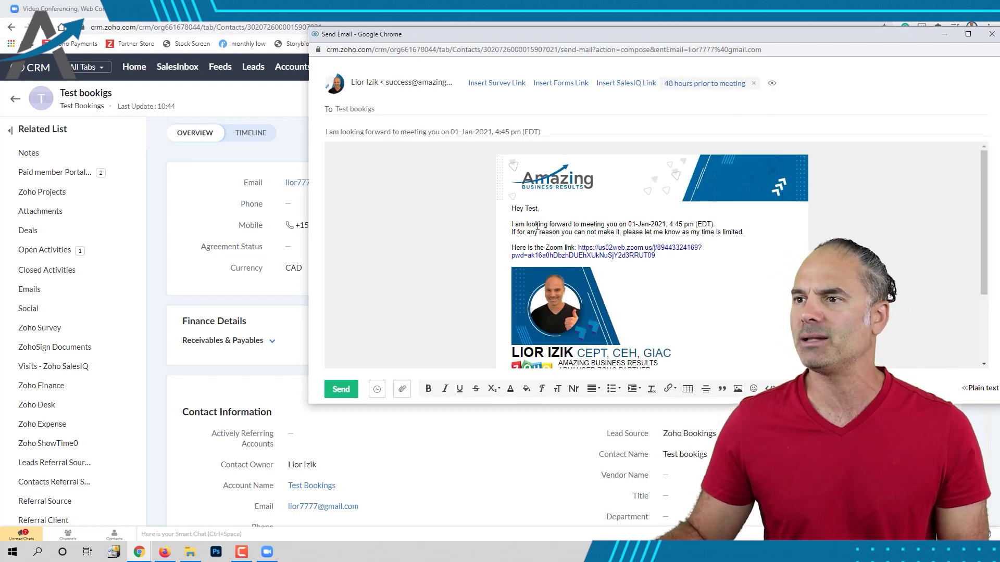
left_click_drag(517, 224, 763, 234)
left_click(729, 253)
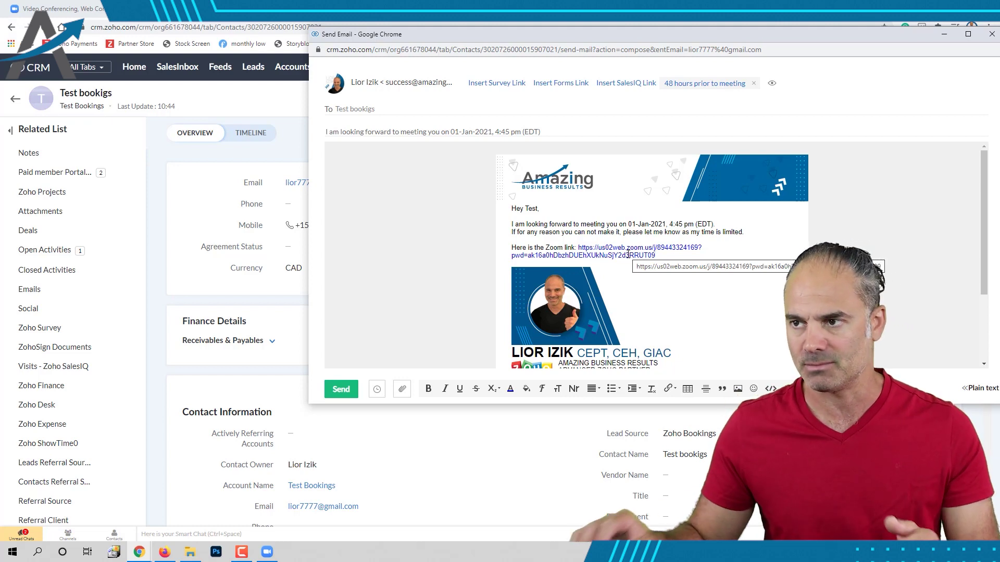
left_click_drag(685, 38, 573, 38)
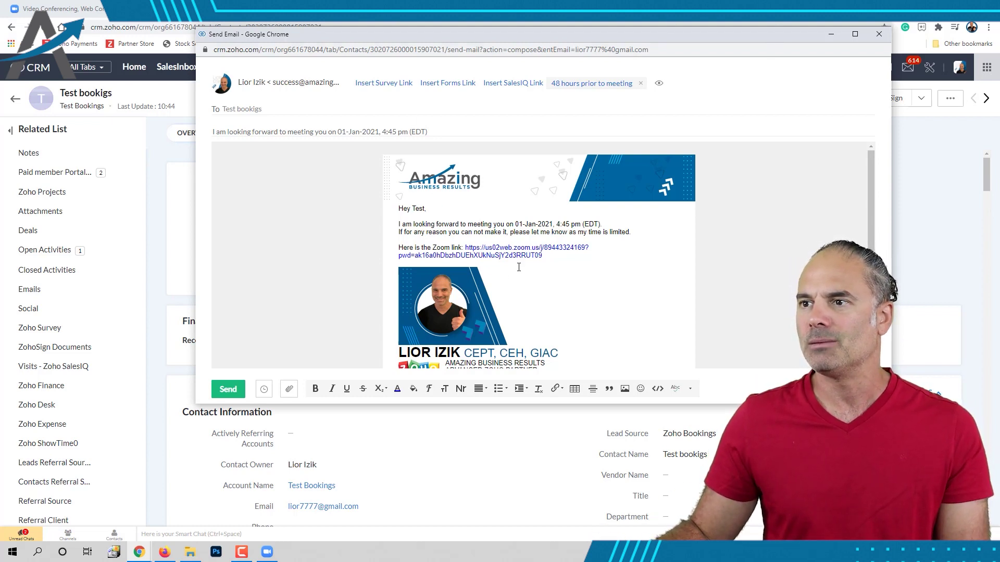
left_click_drag(566, 256, 463, 248)
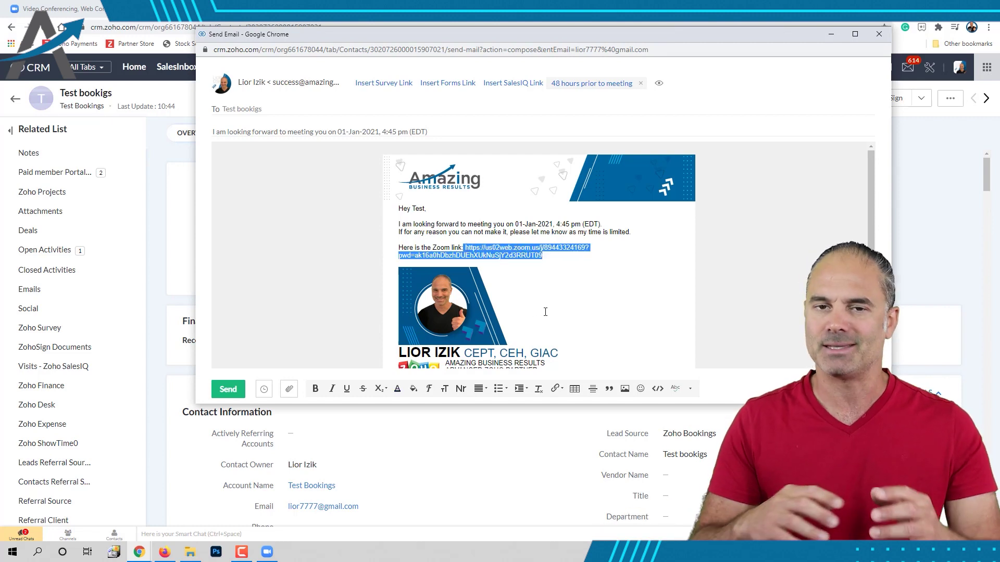